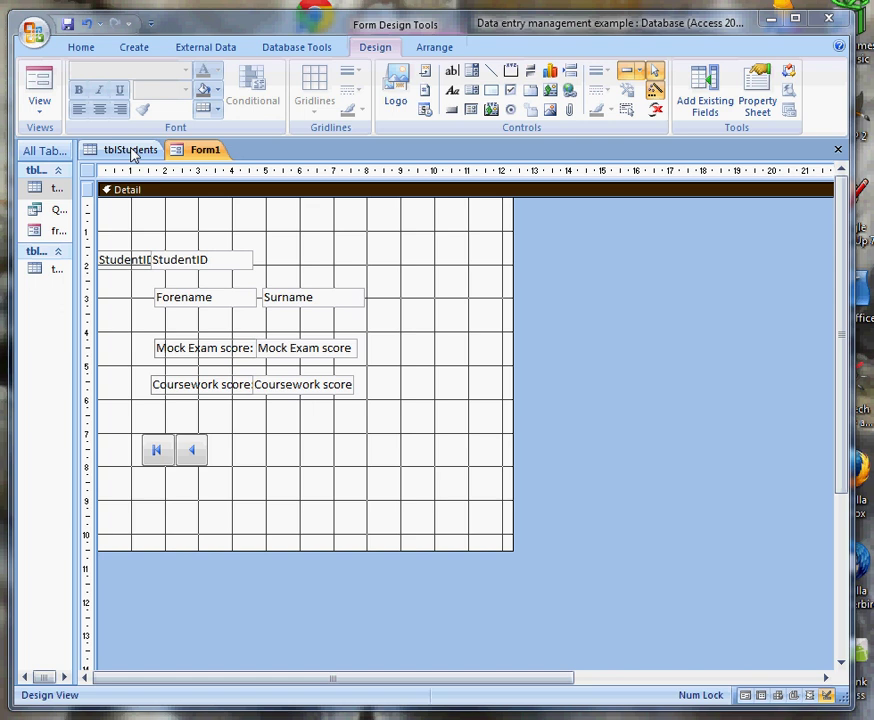
Step: Examine the Tier choices for the first student in tblStudents, keeping Higher selected
left_click(131, 150)
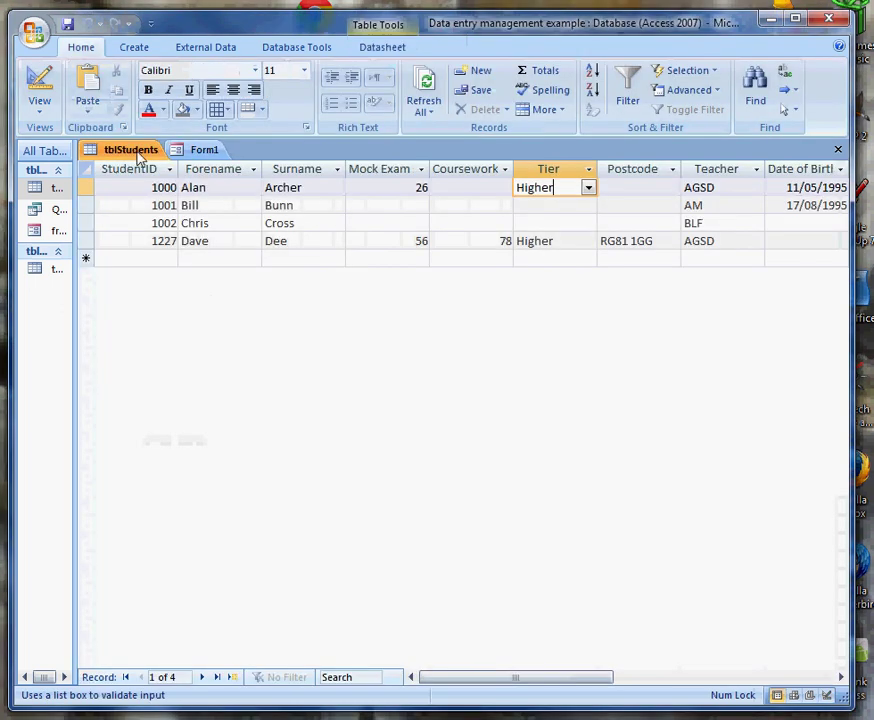
left_click(589, 189)
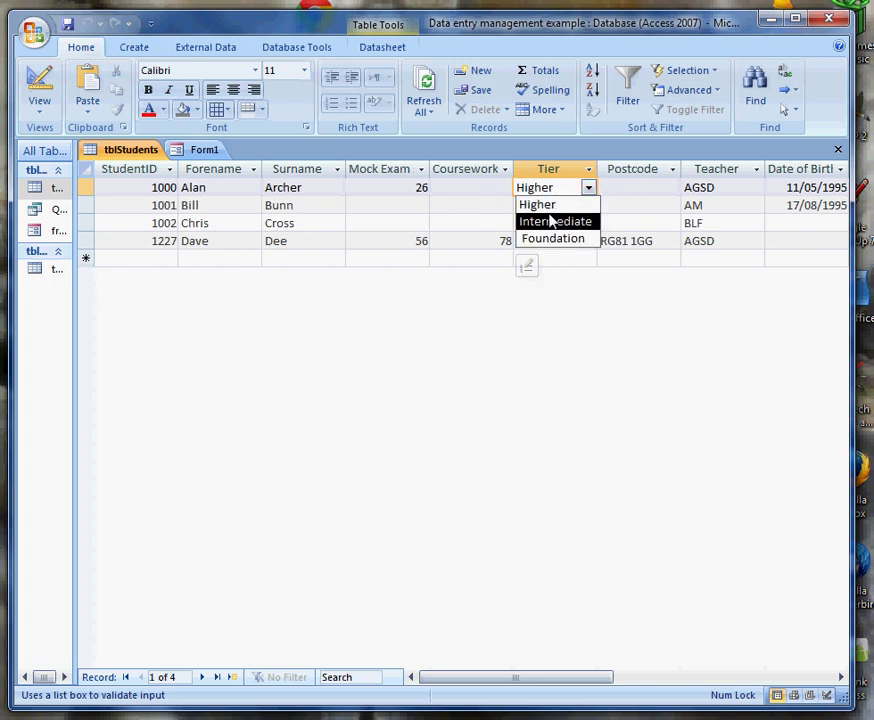
left_click(545, 205)
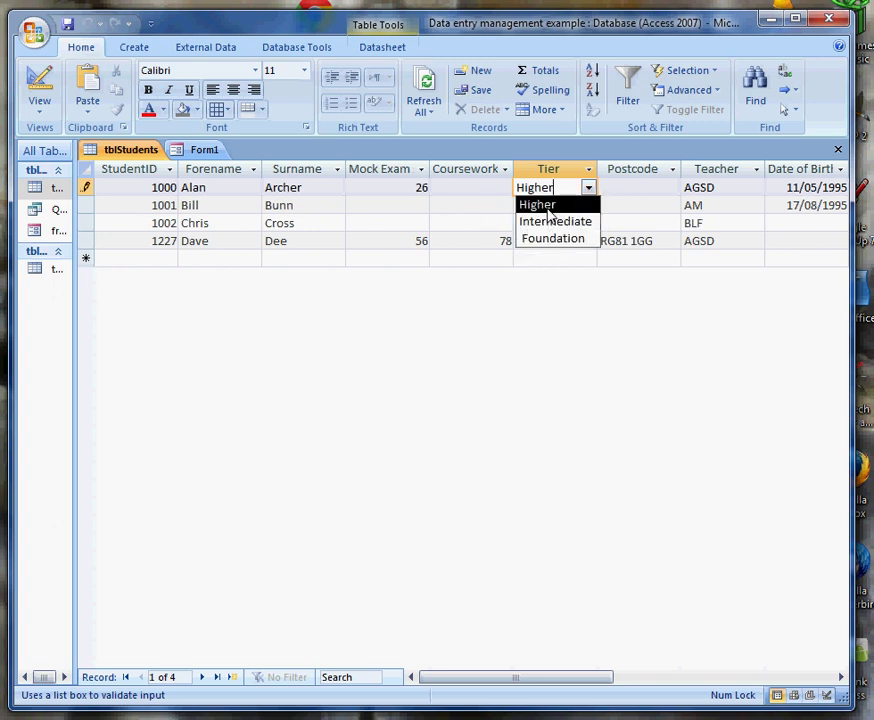
Step: Switch Form1 to Form View and open tblStudents in Design View as read-only
left_click(35, 84)
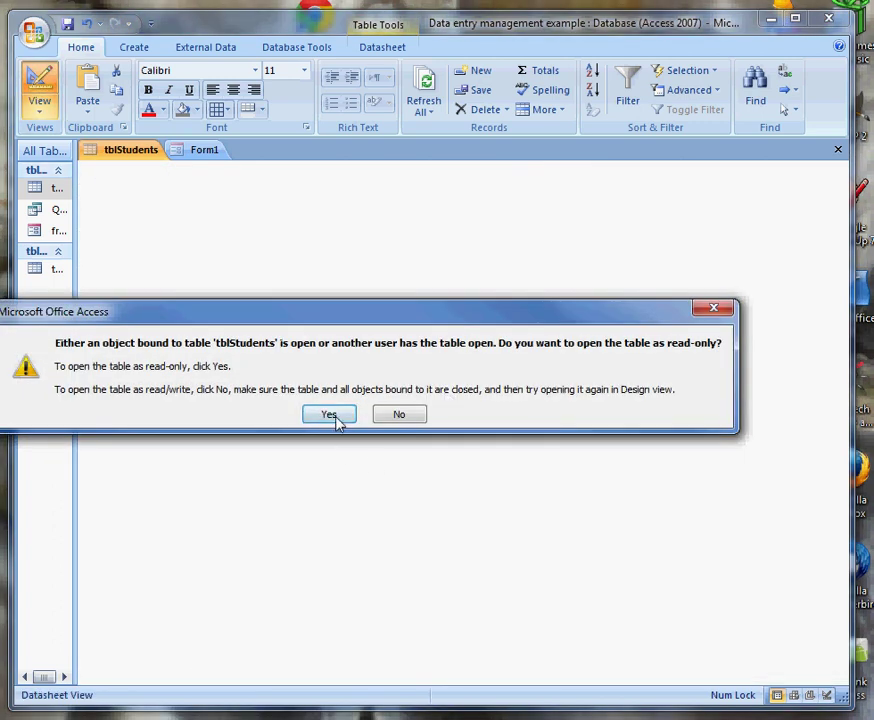
left_click(404, 416)
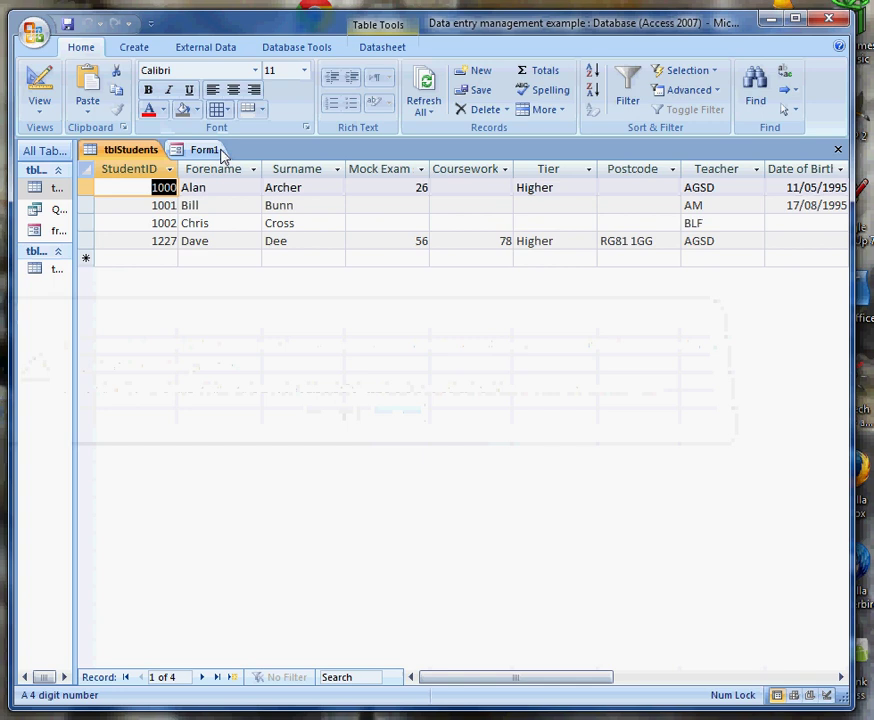
left_click(210, 151)
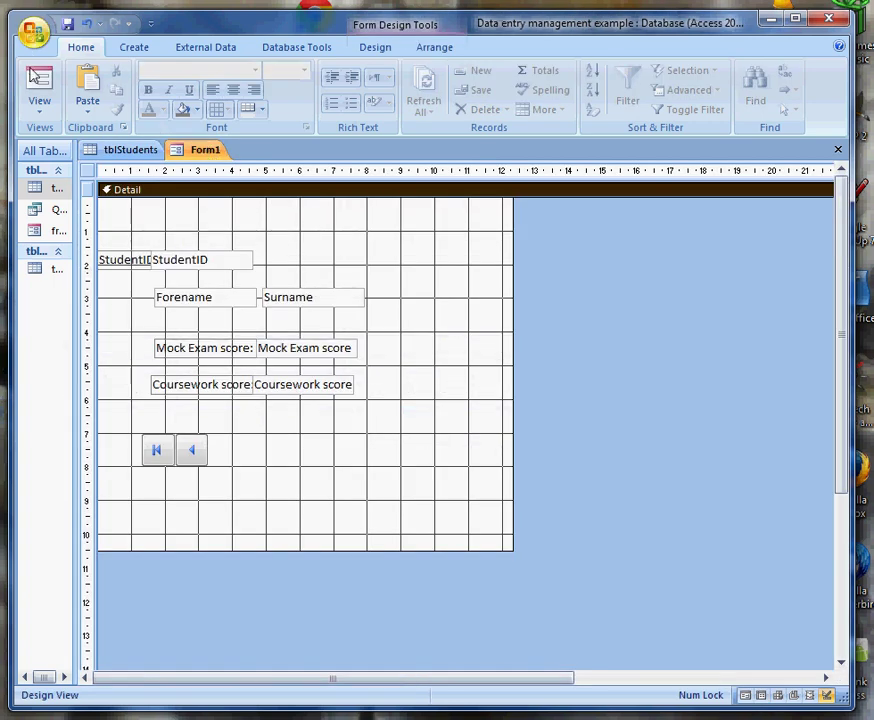
left_click(39, 86)
left_click(130, 150)
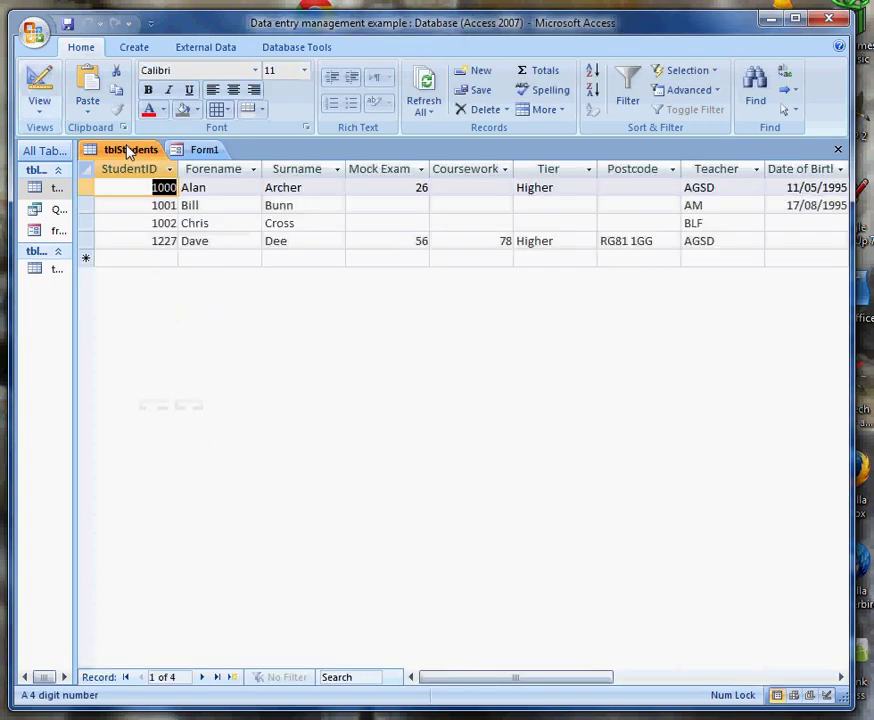
left_click(35, 100)
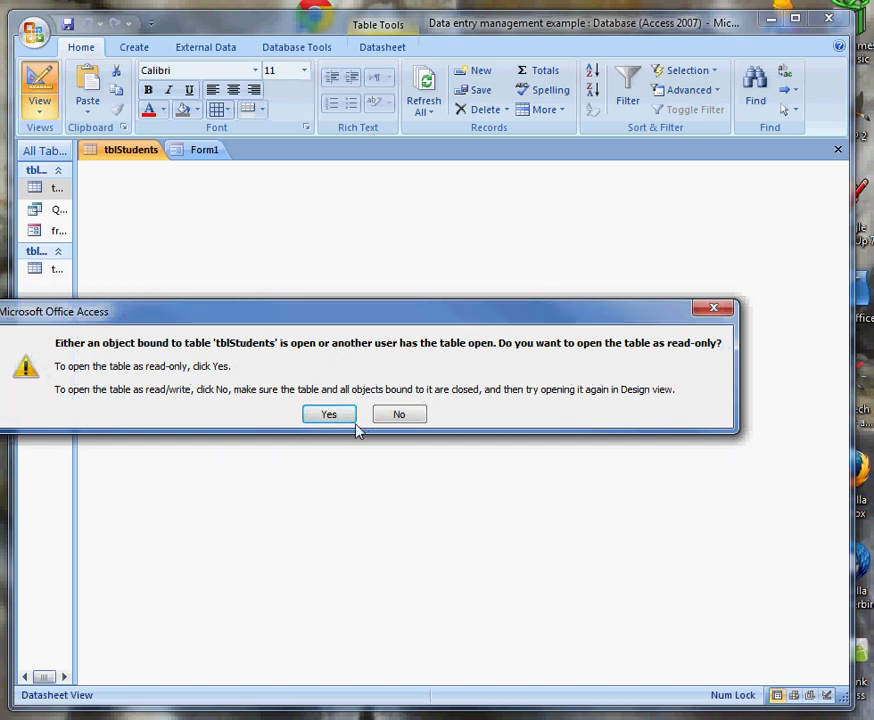
left_click(335, 417)
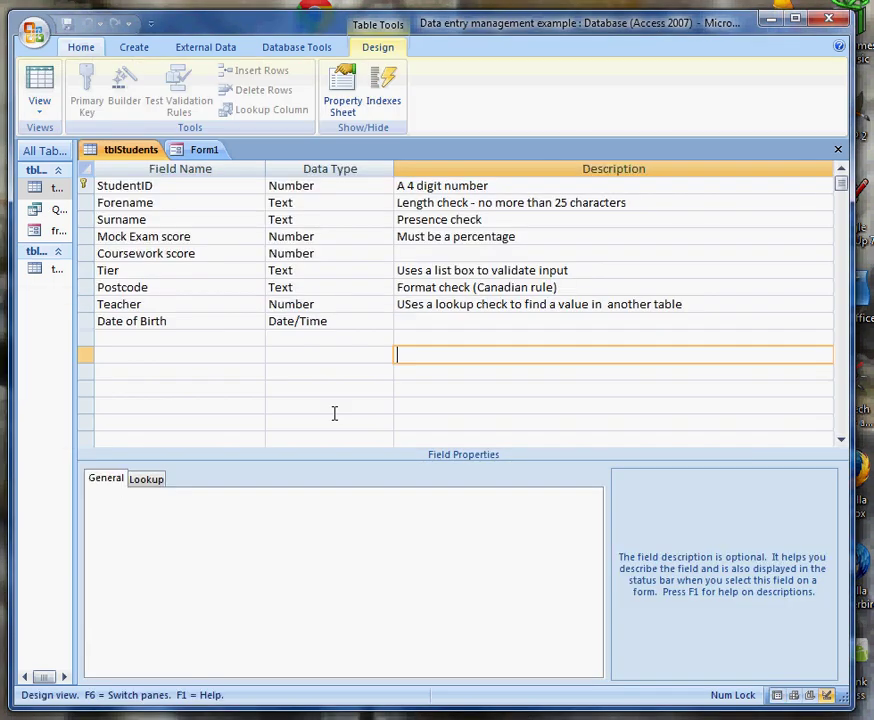
Step: Examine the Tier field's lookup settings, including its row source values and the available row source types
left_click(123, 271)
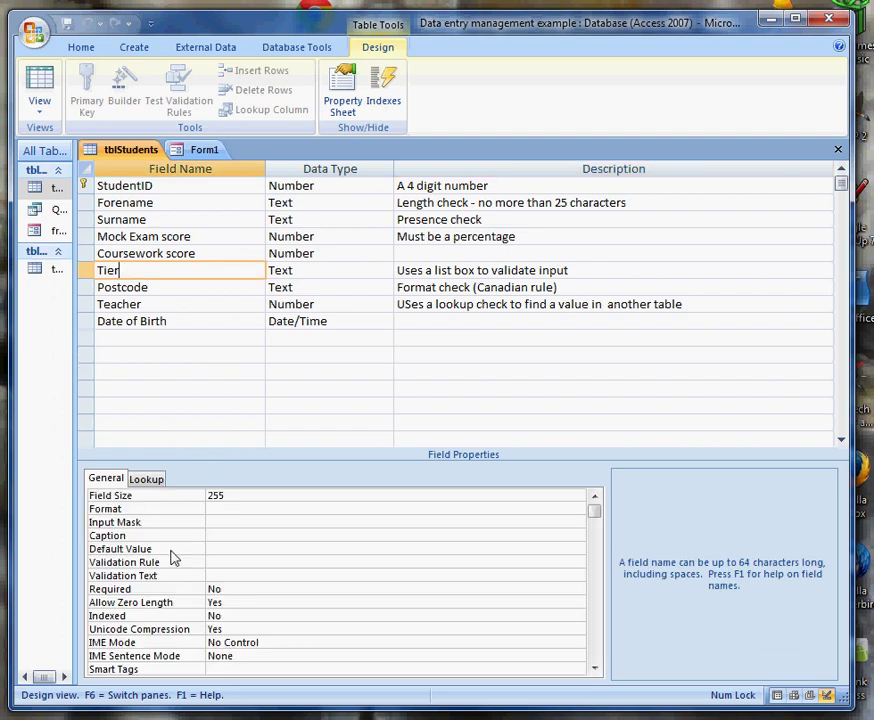
left_click(146, 479)
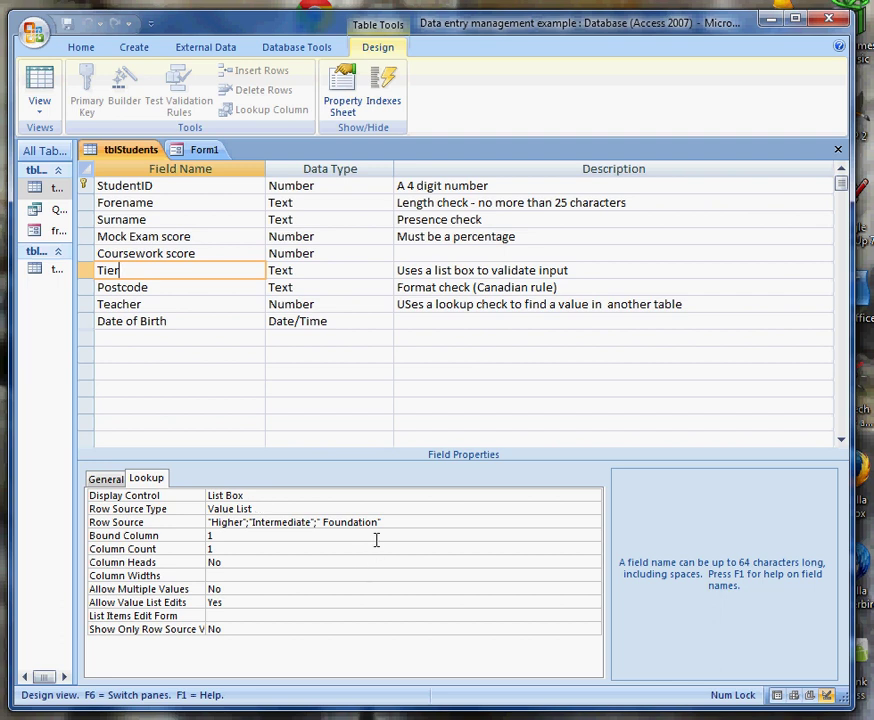
left_click_drag(390, 522, 200, 522)
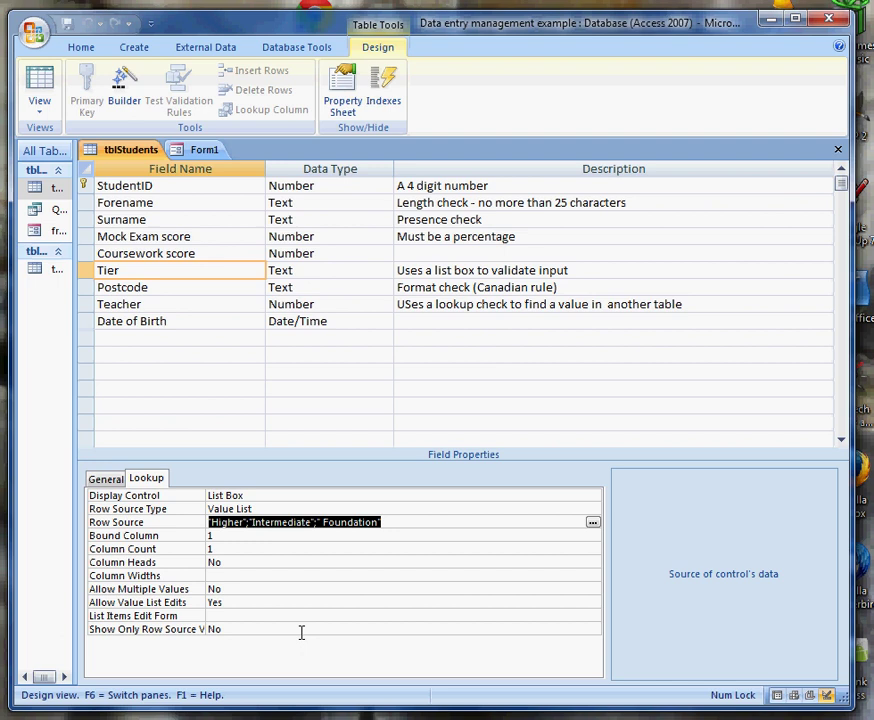
left_click(386, 510)
left_click(593, 510)
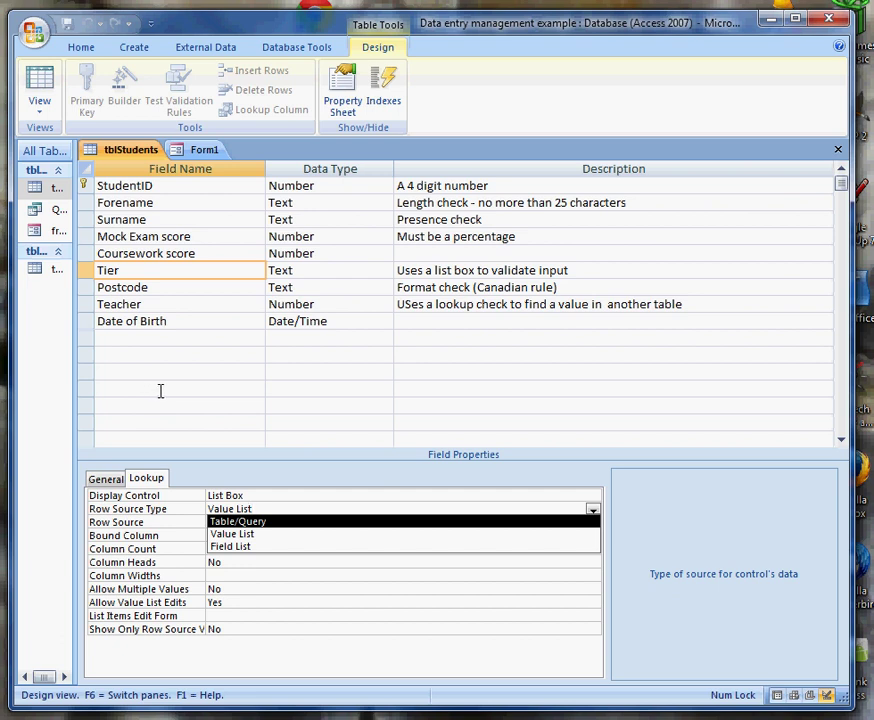
key("Escape")
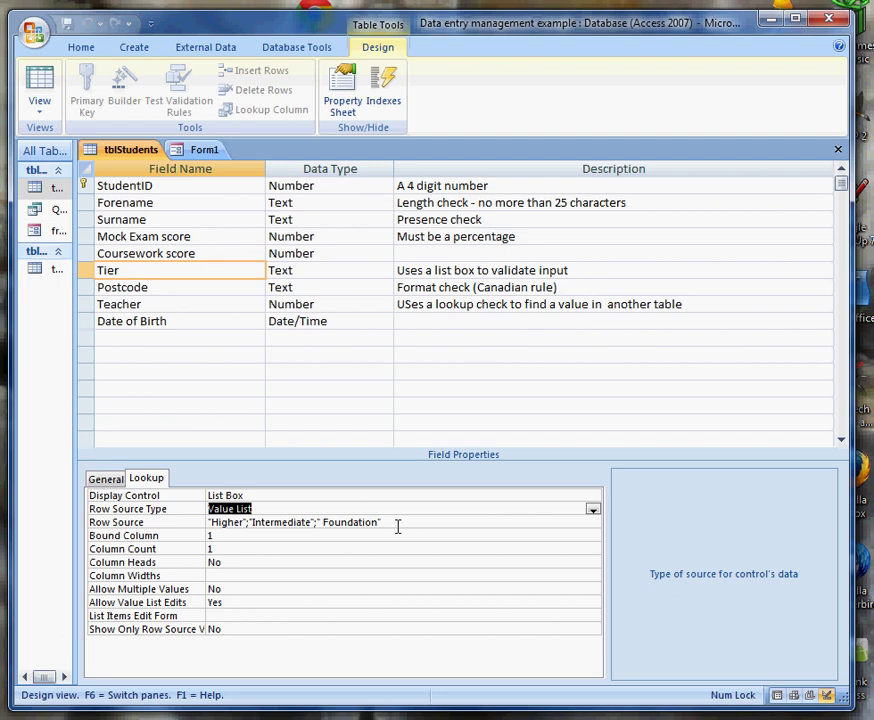
Step: Return tblStudents to Datasheet View and open Form1 in Design View
left_click(36, 82)
left_click(201, 151)
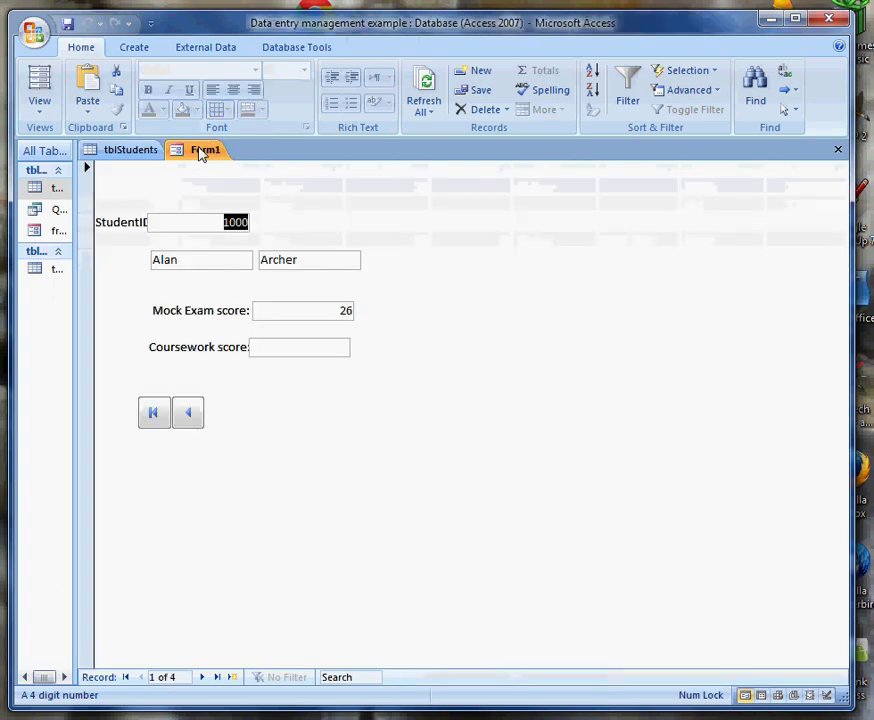
left_click(42, 110)
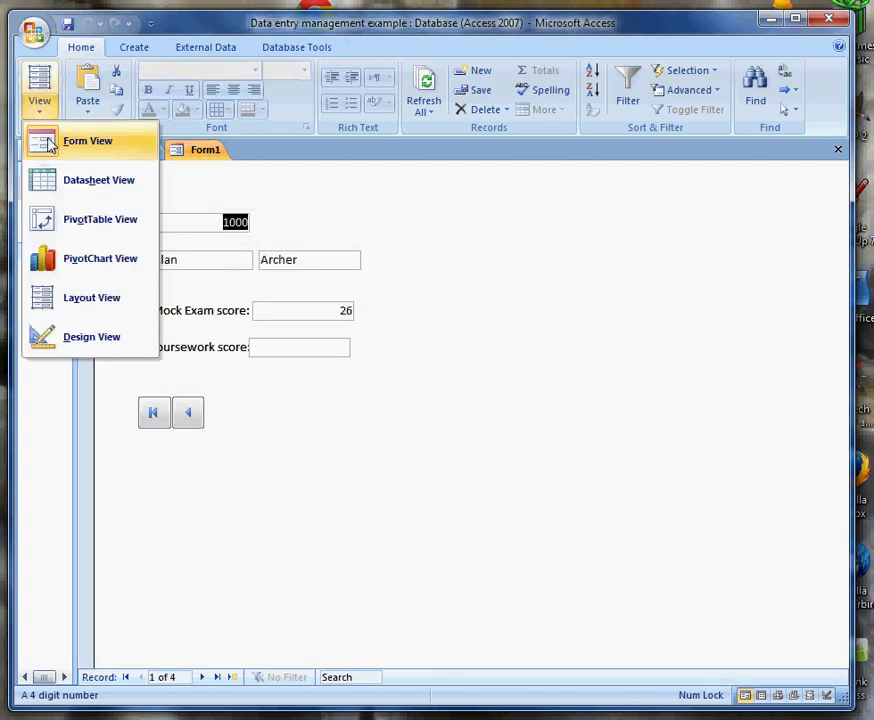
left_click(96, 348)
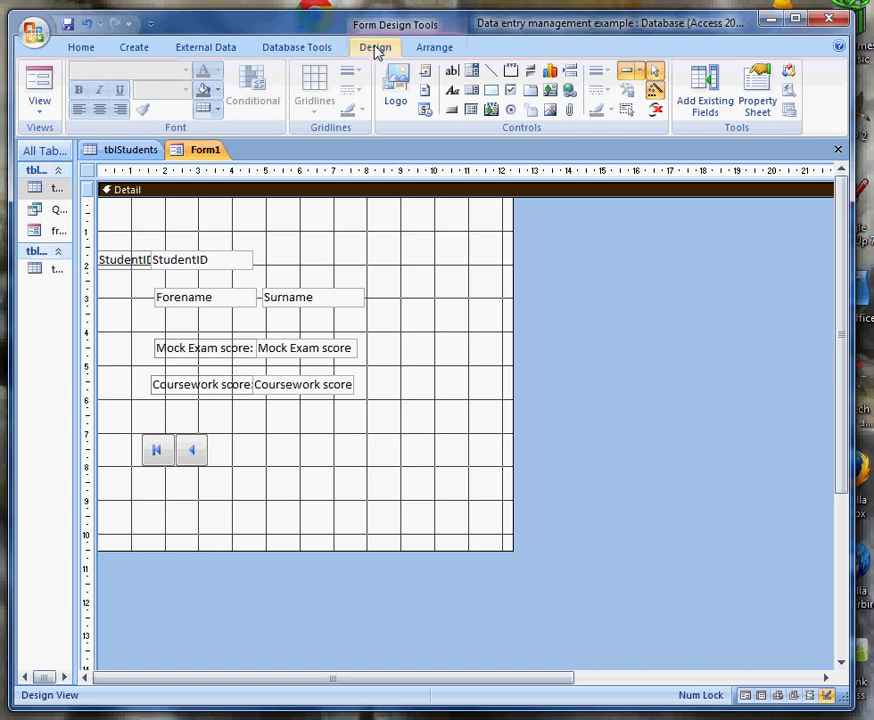
Step: Add the existing Tier field to the form, placing it below the Coursework score and beside the navigation buttons
left_click(704, 101)
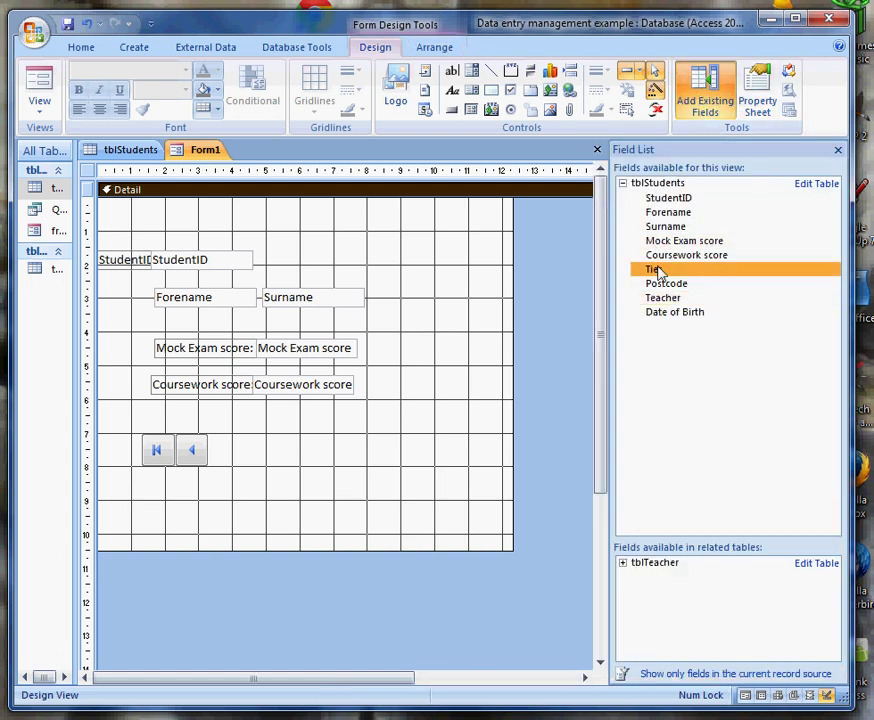
left_click_drag(657, 273, 225, 240)
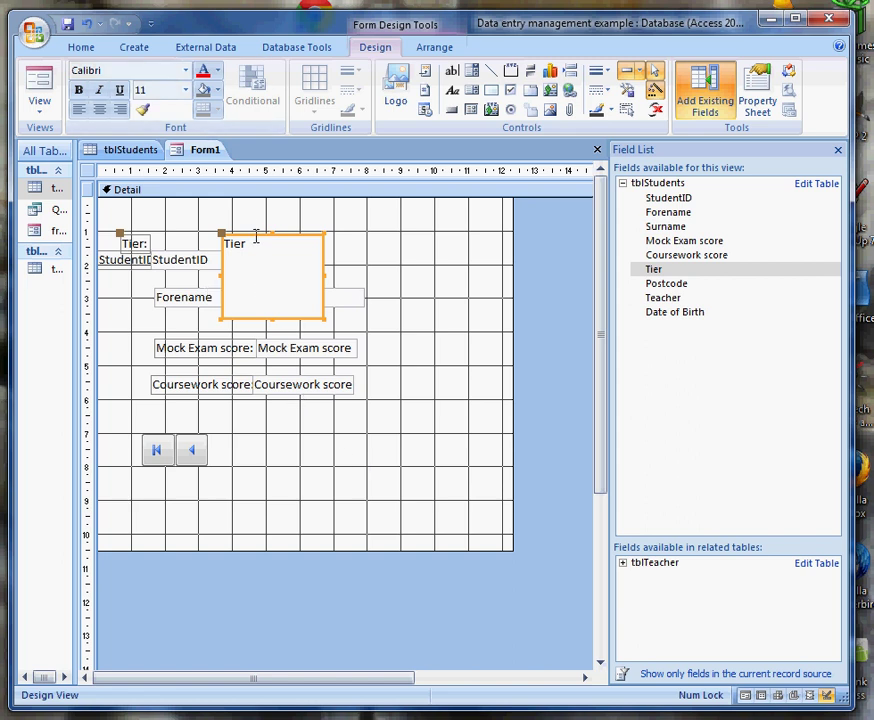
left_click_drag(264, 237, 414, 439)
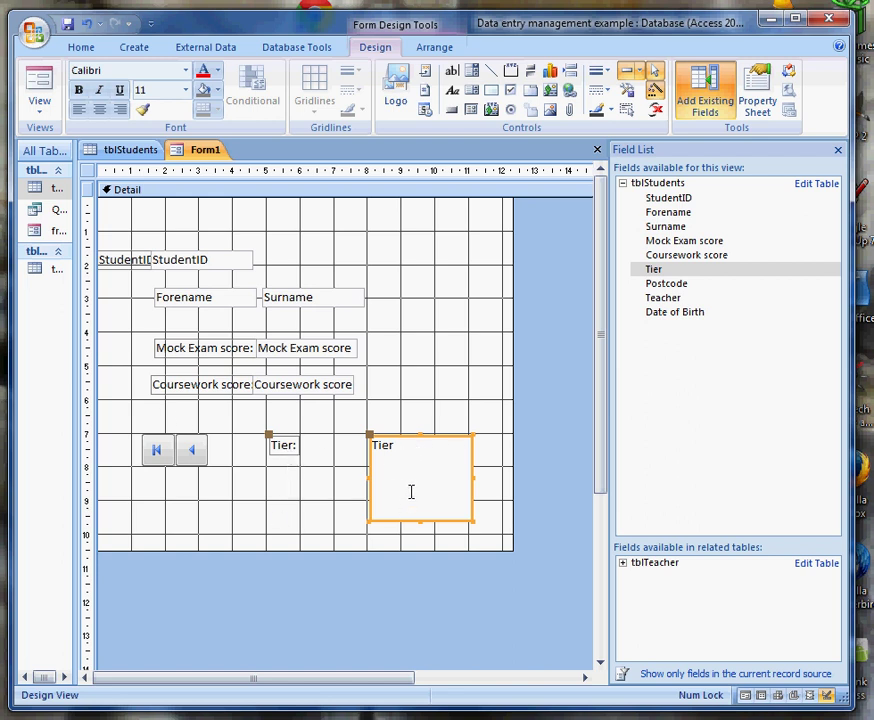
Step: Show the properties of the form's Tier list box and change the control to a combo box
left_click(404, 518)
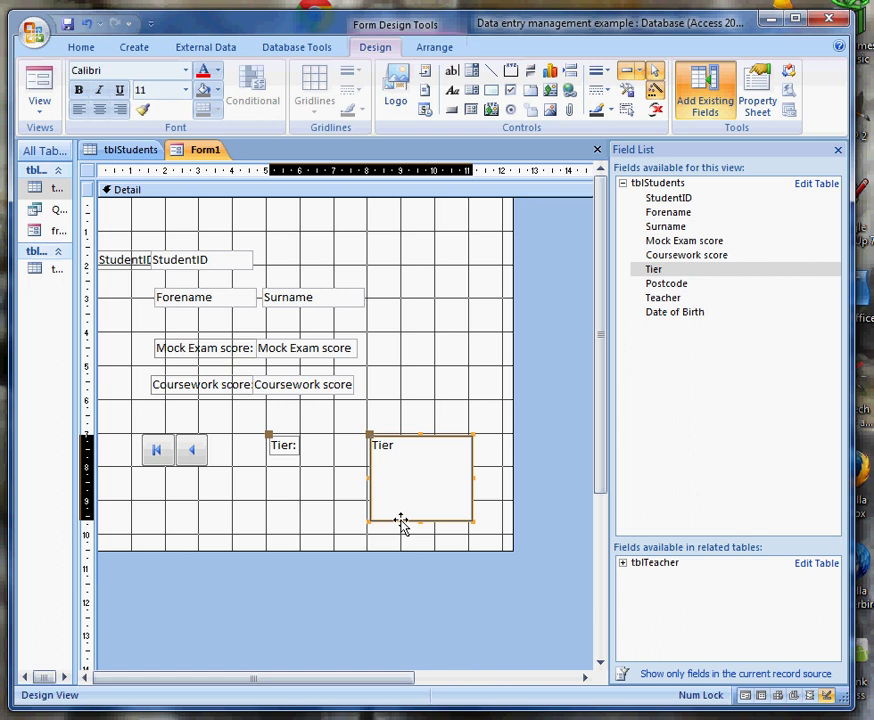
right_click(404, 521)
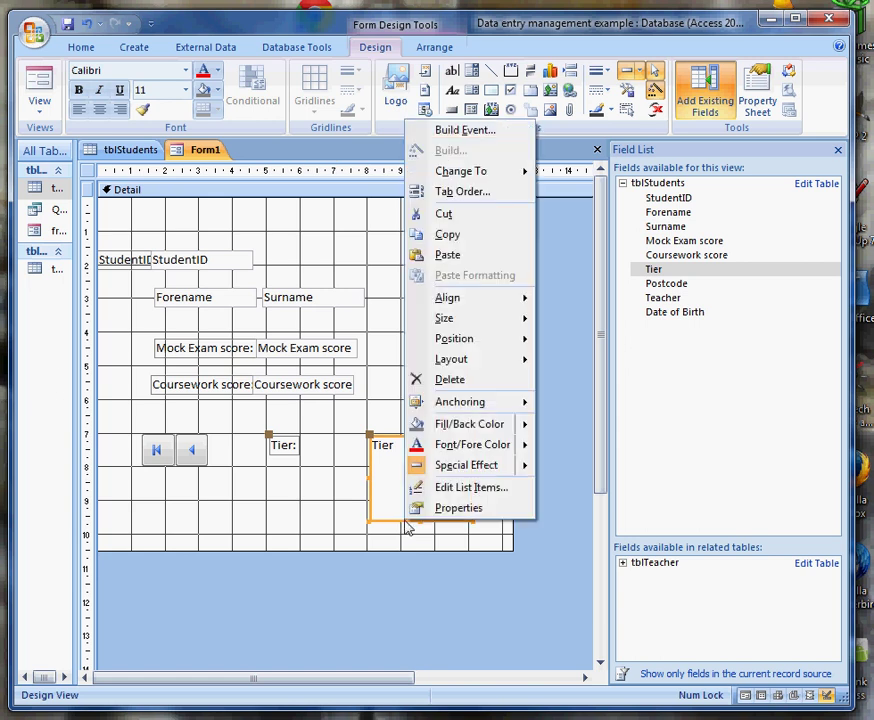
left_click(445, 512)
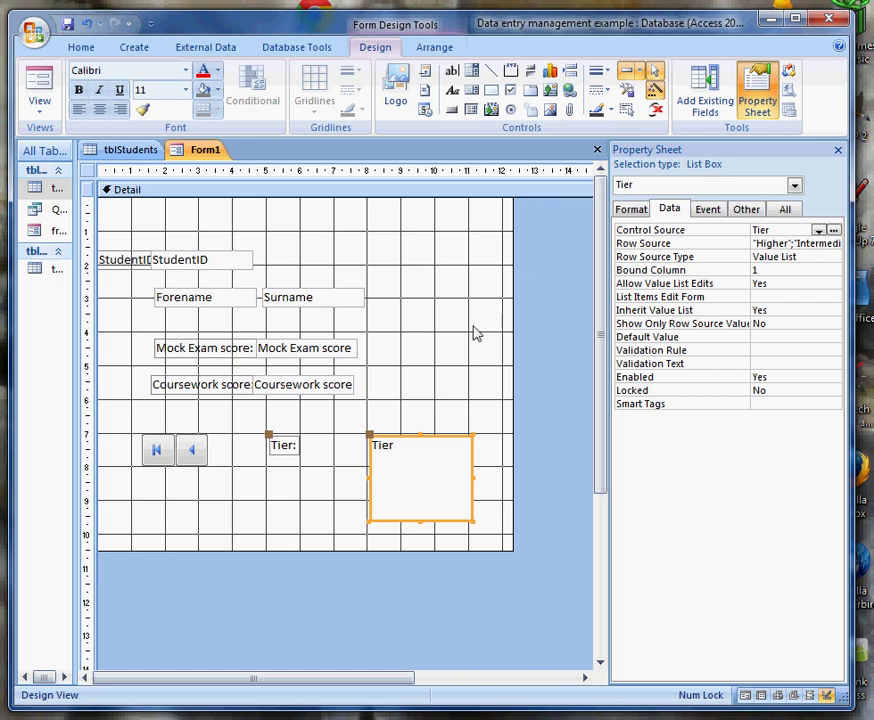
right_click(408, 524)
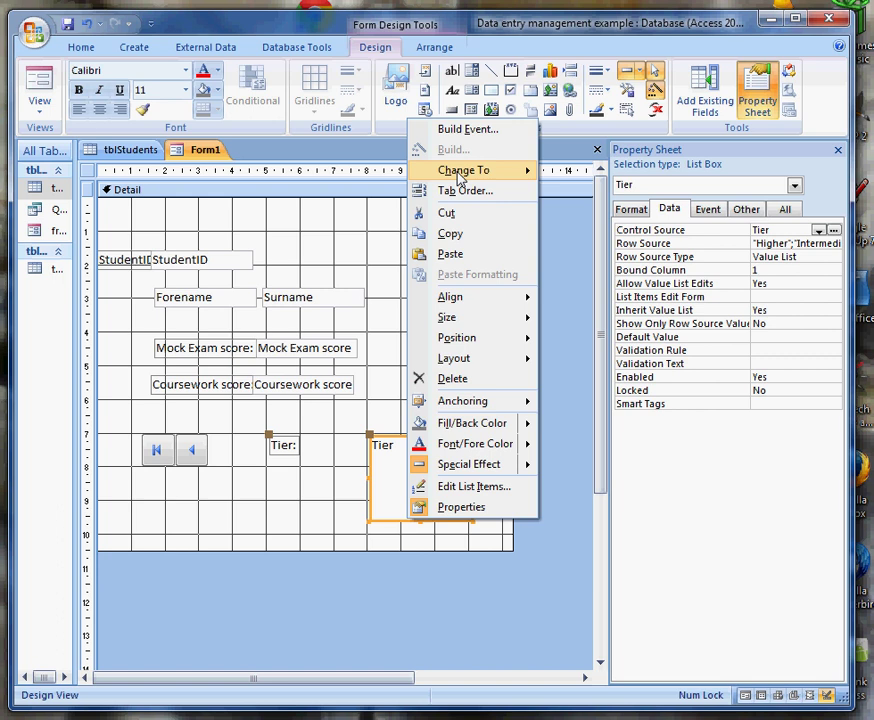
mouse_move(460, 176)
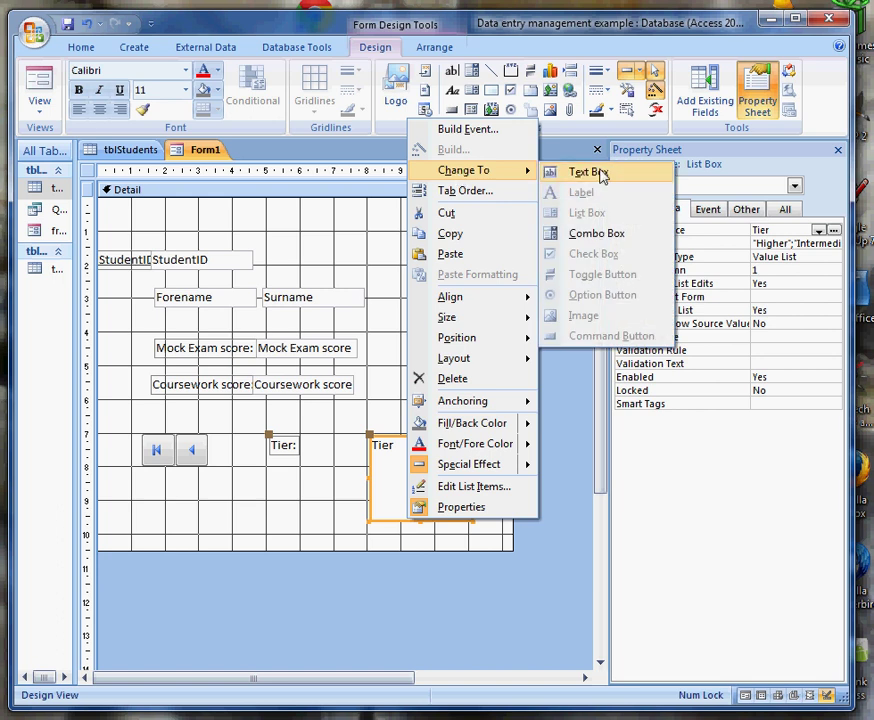
left_click(597, 234)
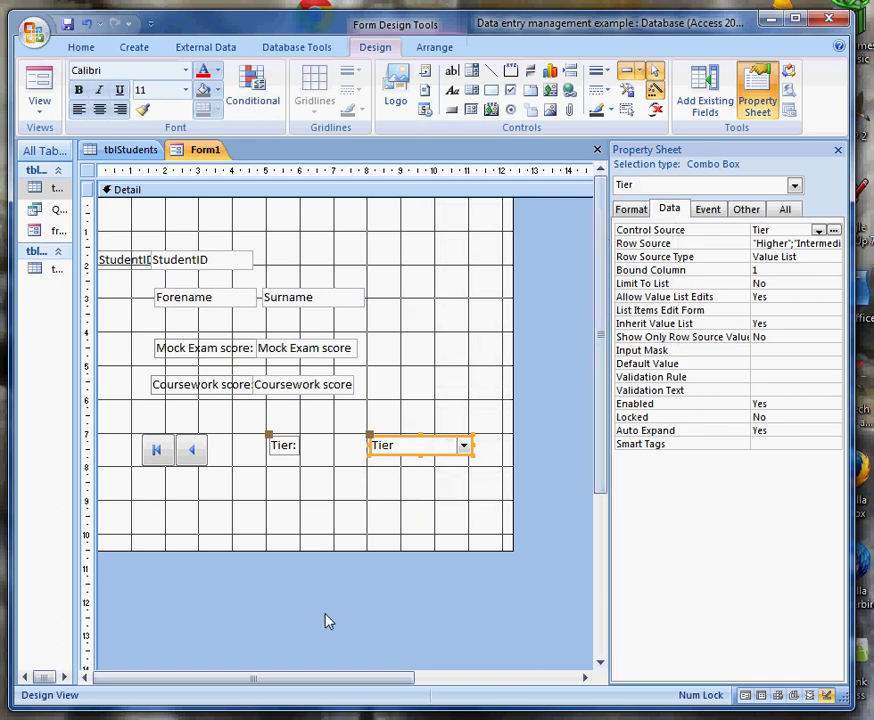
Step: Preview Form1 in Form View and examine the choices offered by the Tier combo box
left_click(38, 85)
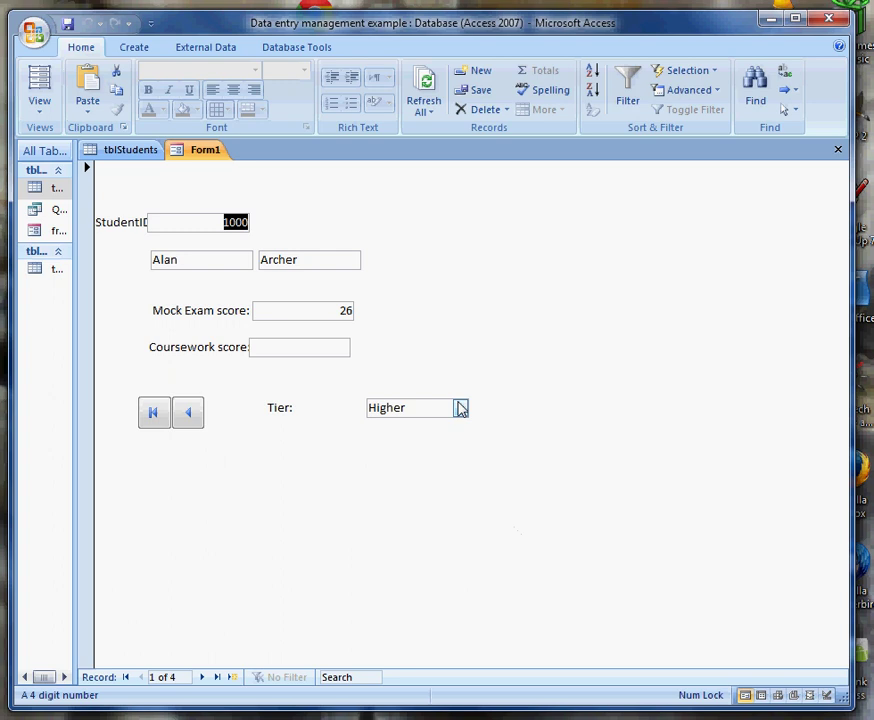
left_click(461, 408)
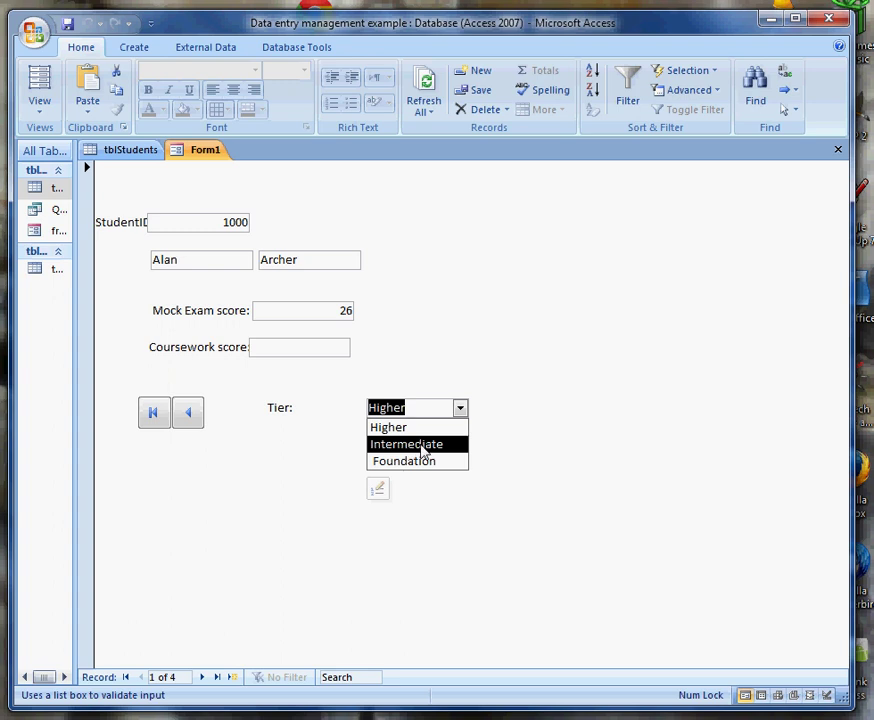
left_click(290, 430)
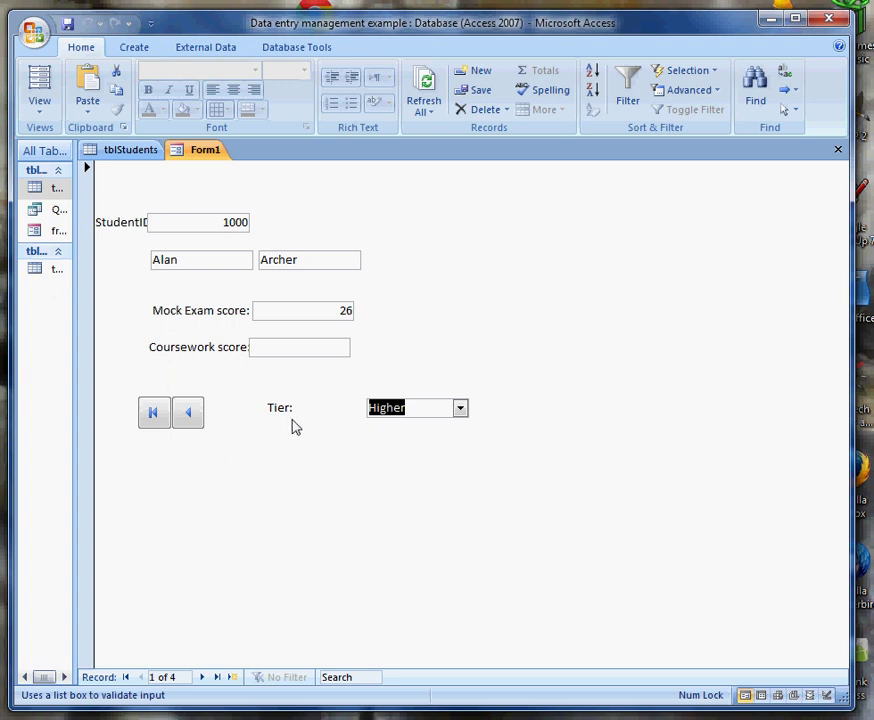
Step: Return Form1 to Design View and enlarge the Tier label to about three text lines high and 15 characters wide
left_click(36, 84)
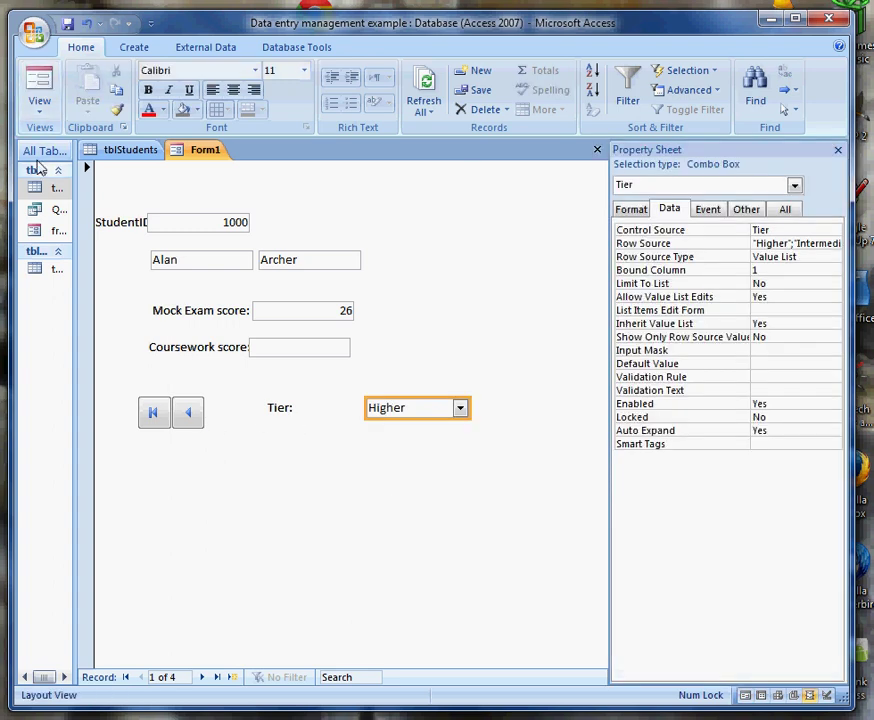
left_click(40, 112)
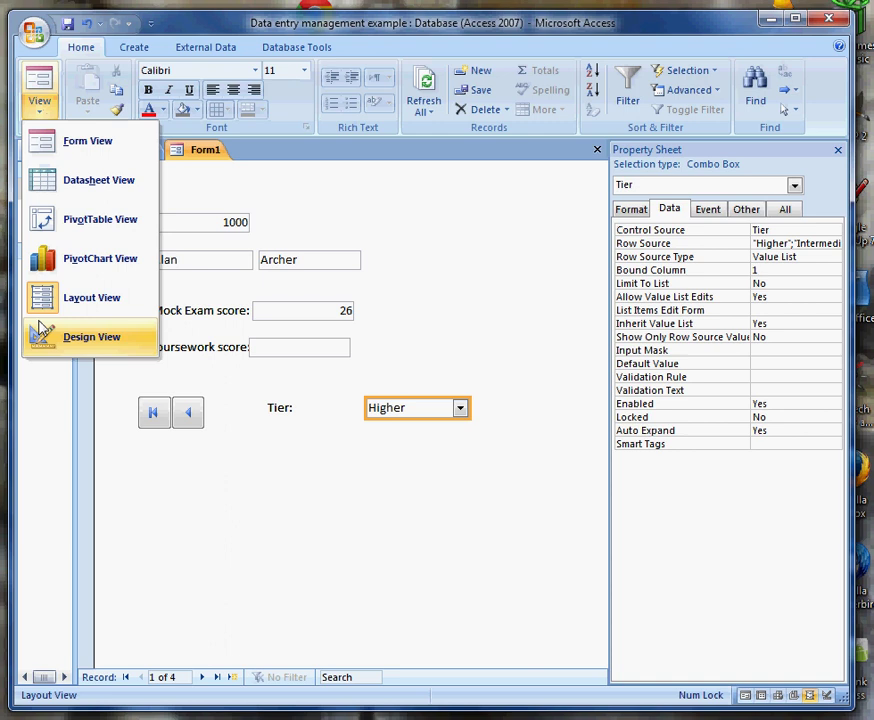
left_click(70, 335)
left_click(293, 449)
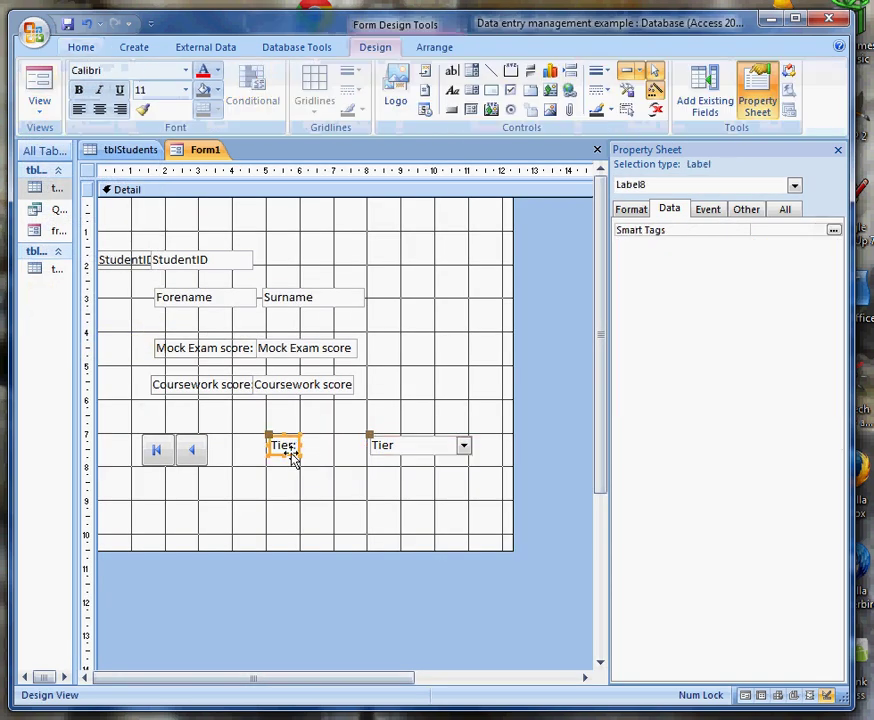
left_click(297, 451)
left_click_drag(298, 452, 367, 486)
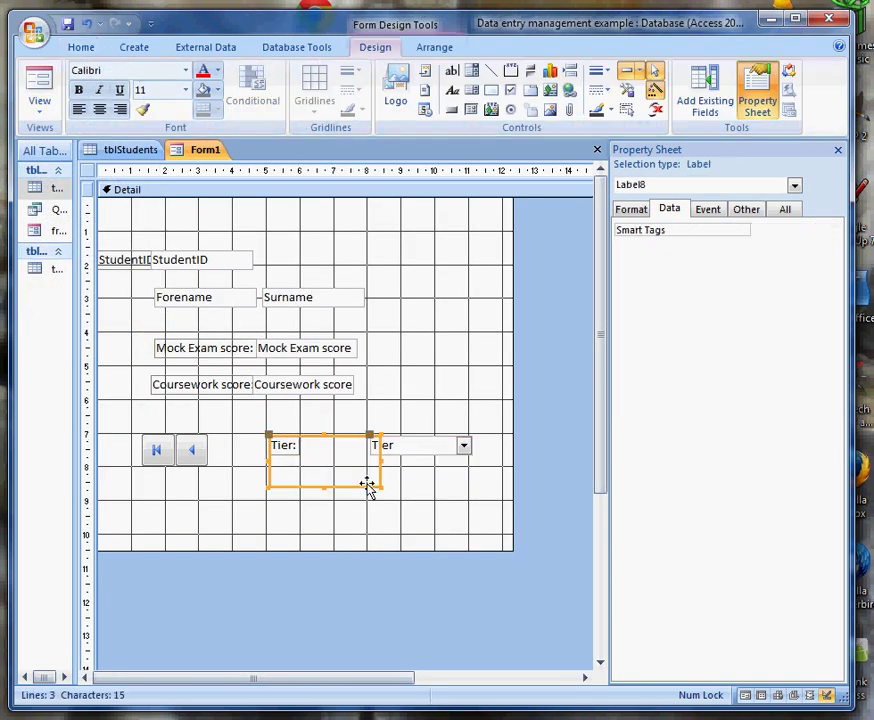
Step: Extend the Tier label's text to read "Tier: this is the level taken by the student"
left_click(316, 456)
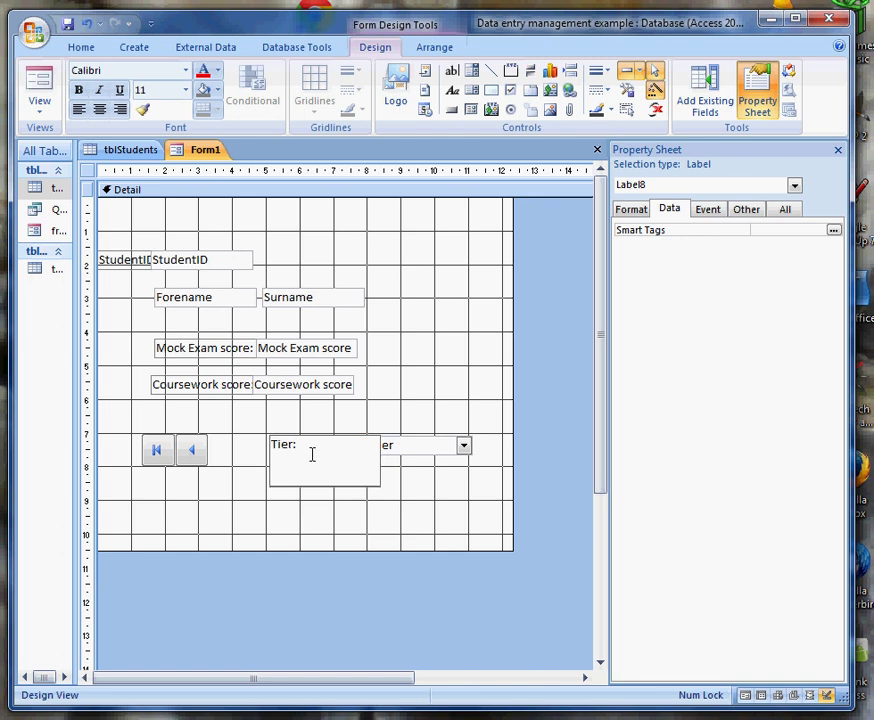
type("this is the level taken by the student")
left_click(374, 481)
left_click(380, 478)
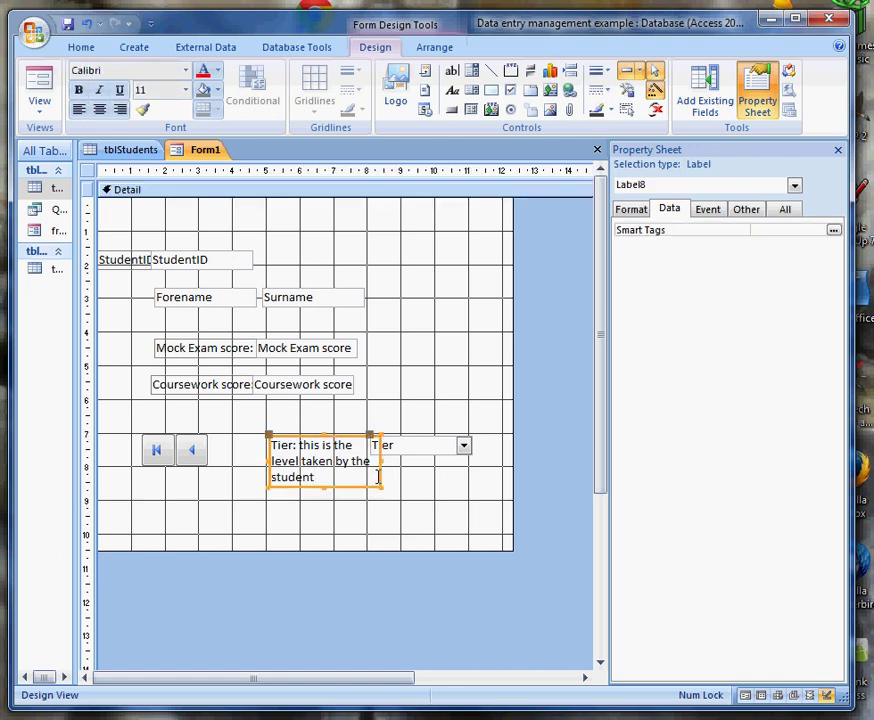
Step: Review the tblStudents fields available for the form in place of the control properties, and close the field list
left_click_drag(380, 470, 404, 460)
left_click(391, 455)
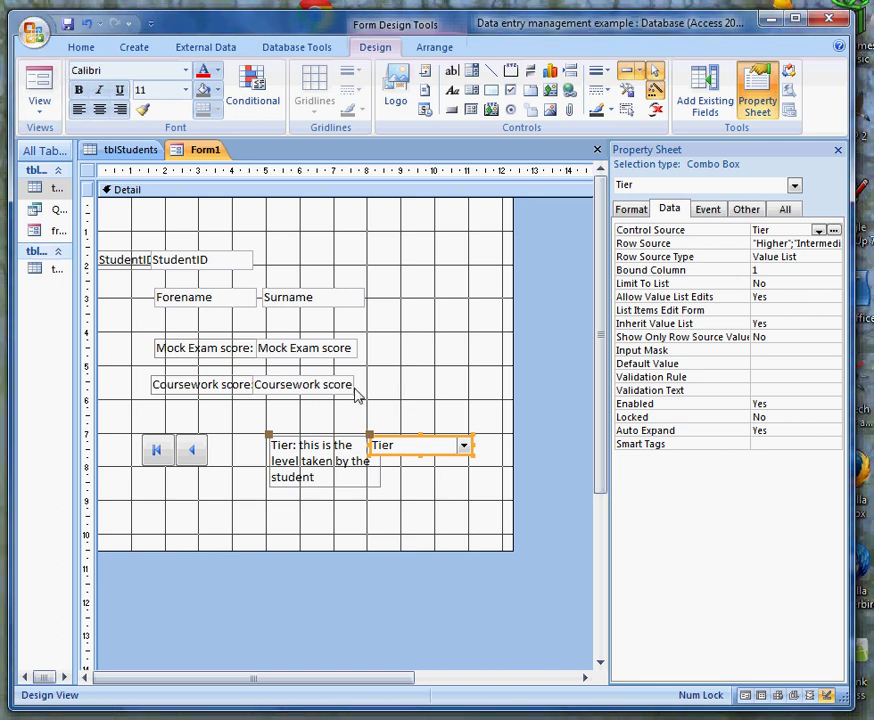
left_click(705, 95)
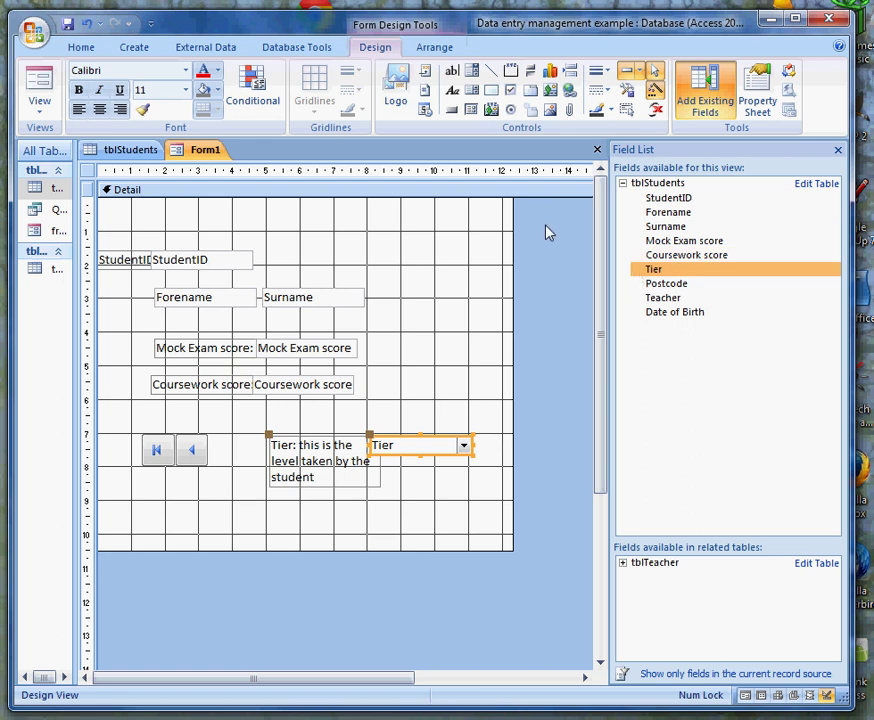
left_click(484, 328)
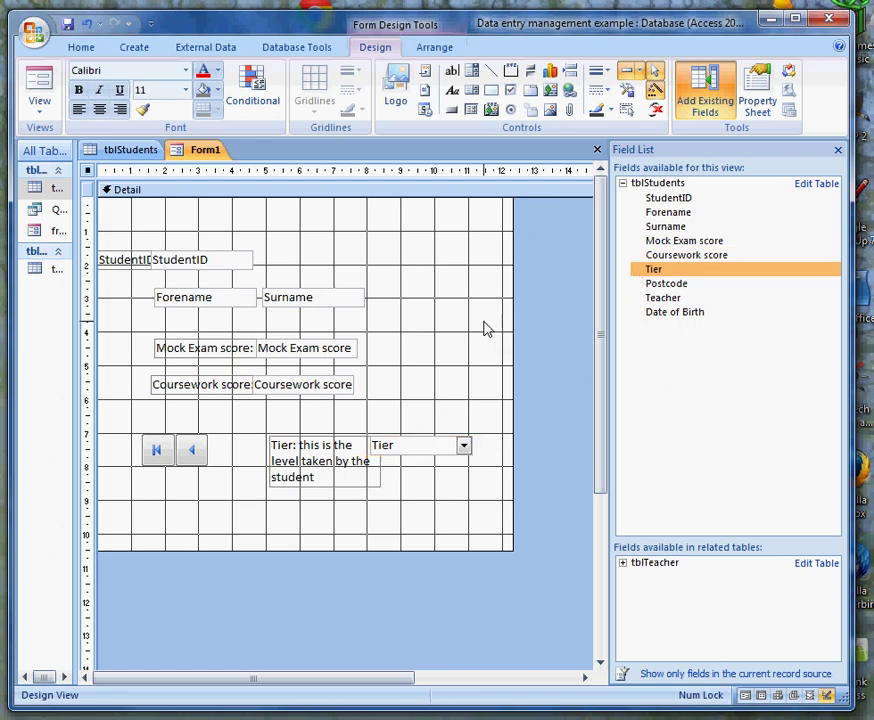
left_click(838, 150)
left_click(336, 472)
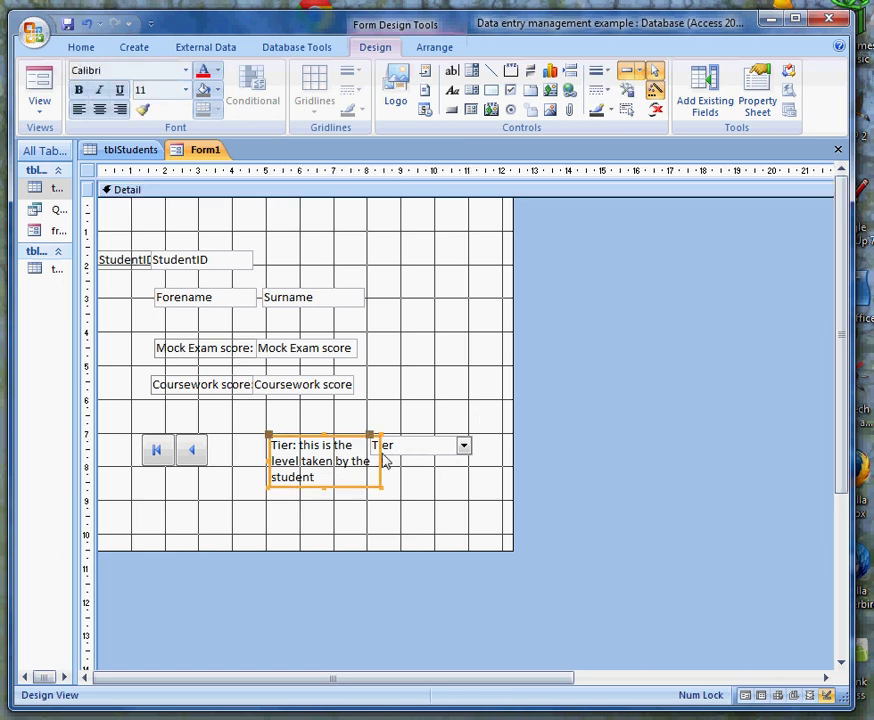
left_click(426, 455)
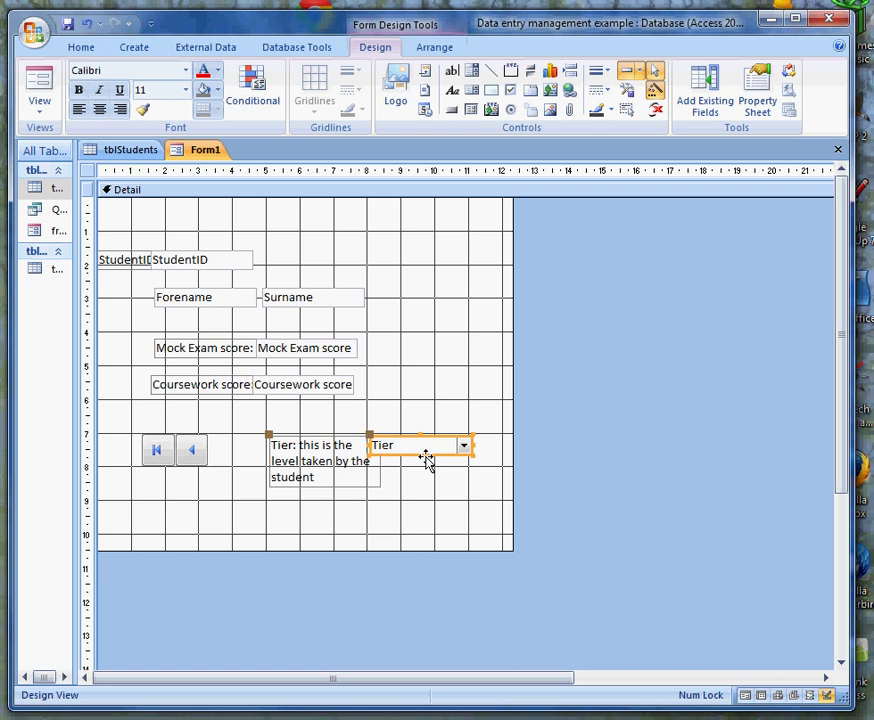
right_click(424, 465)
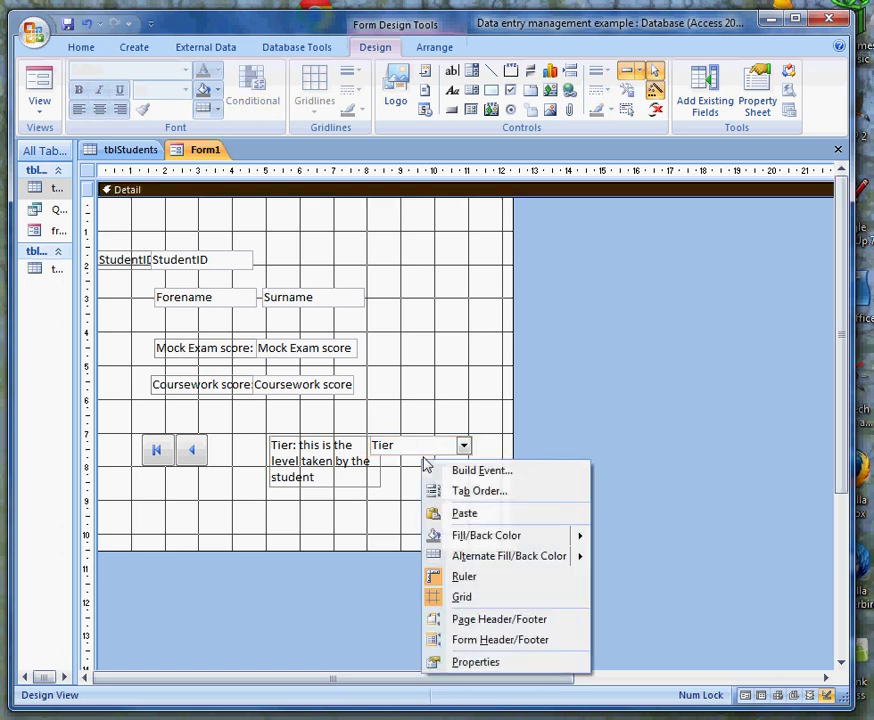
left_click(407, 458)
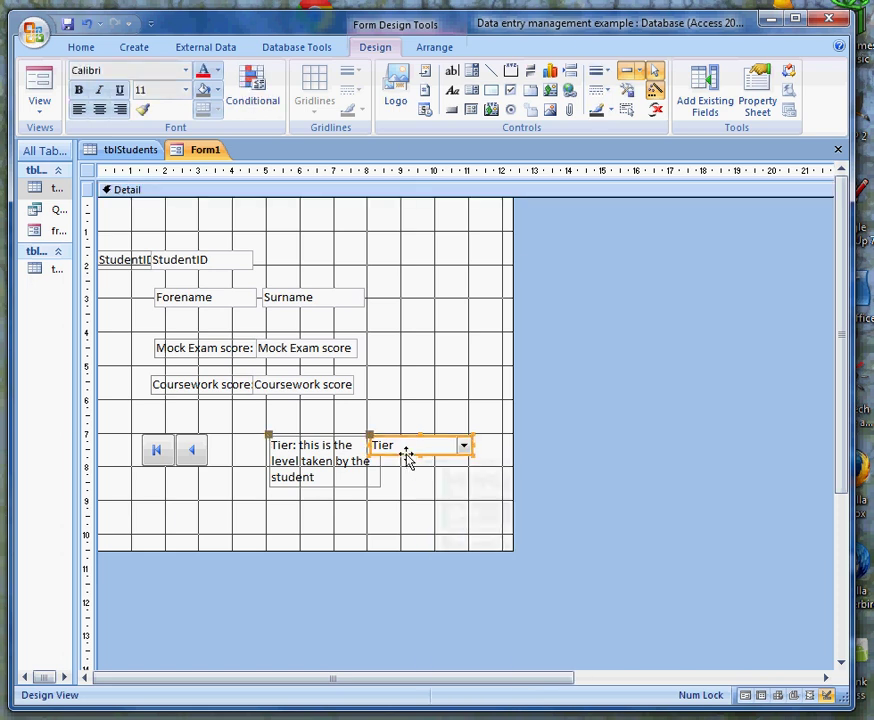
right_click(407, 458)
mouse_move(465, 90)
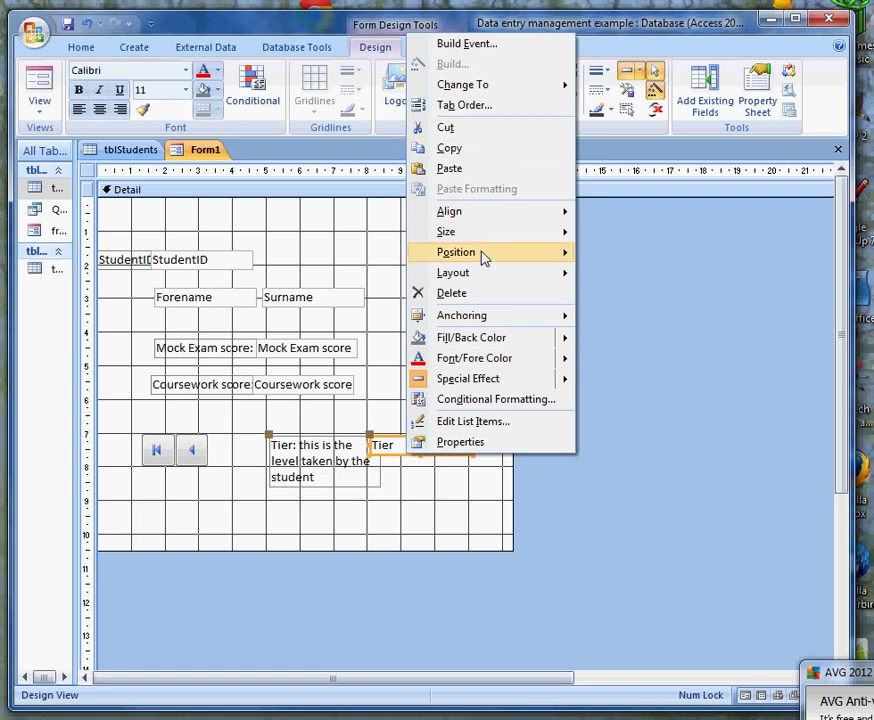
key("Escape")
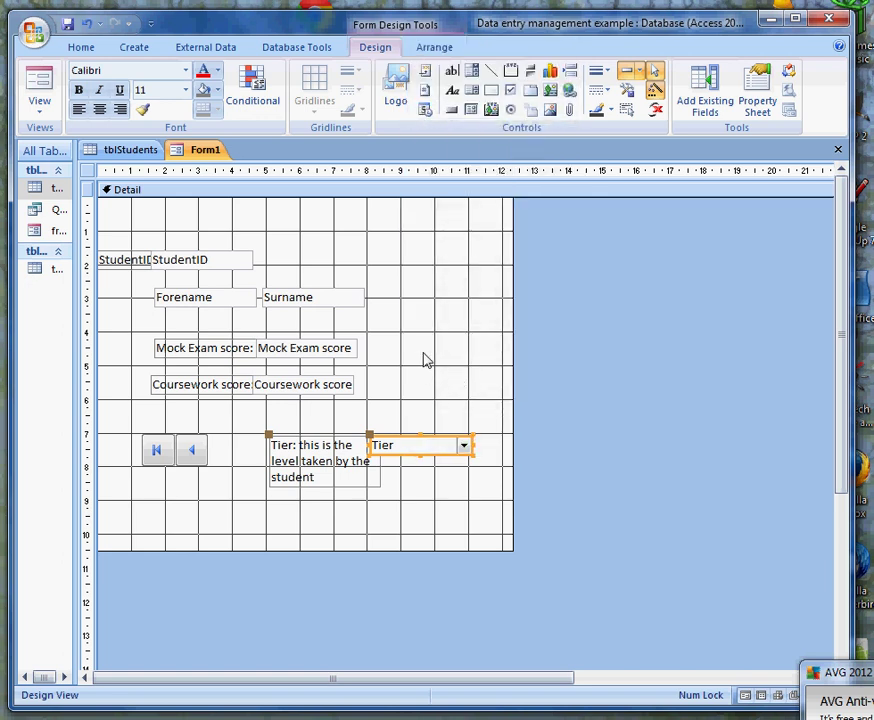